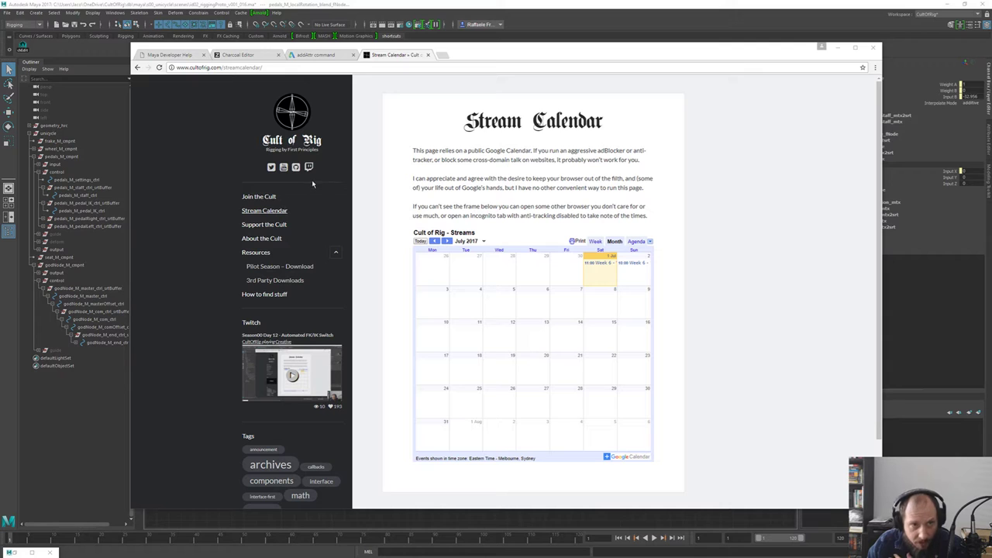
# Open the Cult of Rig home page and look through the Day 11 post and its Maya callbacks script
pyautogui.click(305, 156)
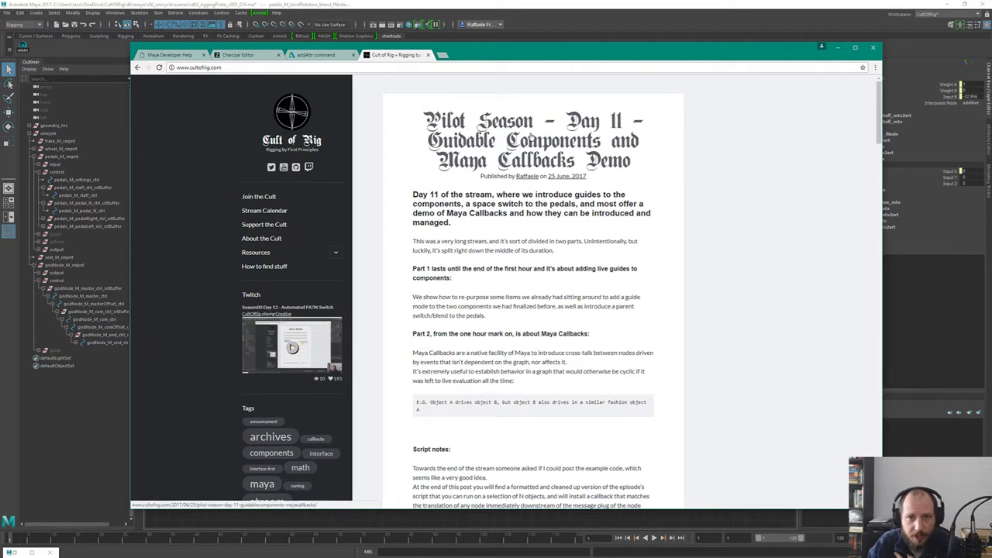
pyautogui.scroll(-15, 558, 163)
pyautogui.scroll(2, 558, 163)
pyautogui.scroll(5, 559, 169)
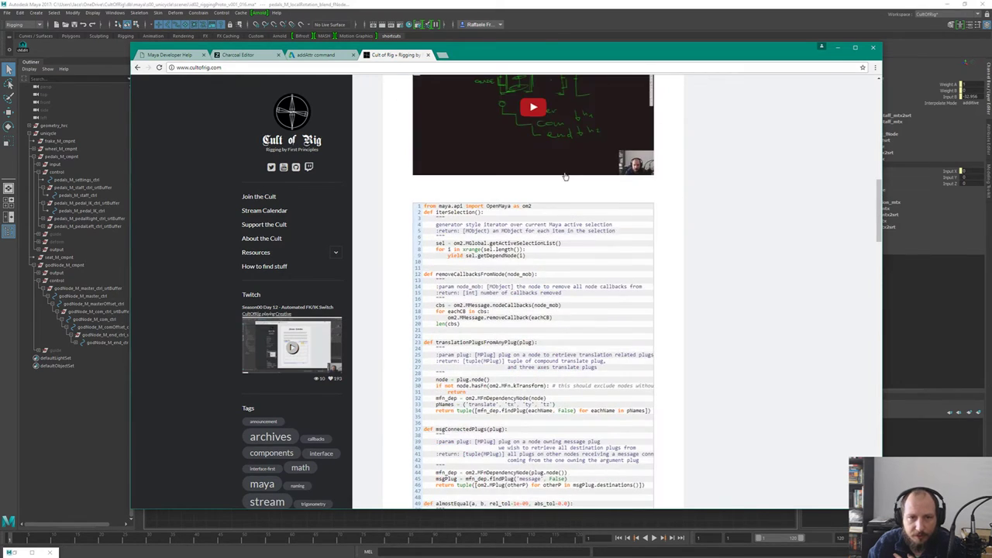
pyautogui.scroll(-1, 565, 177)
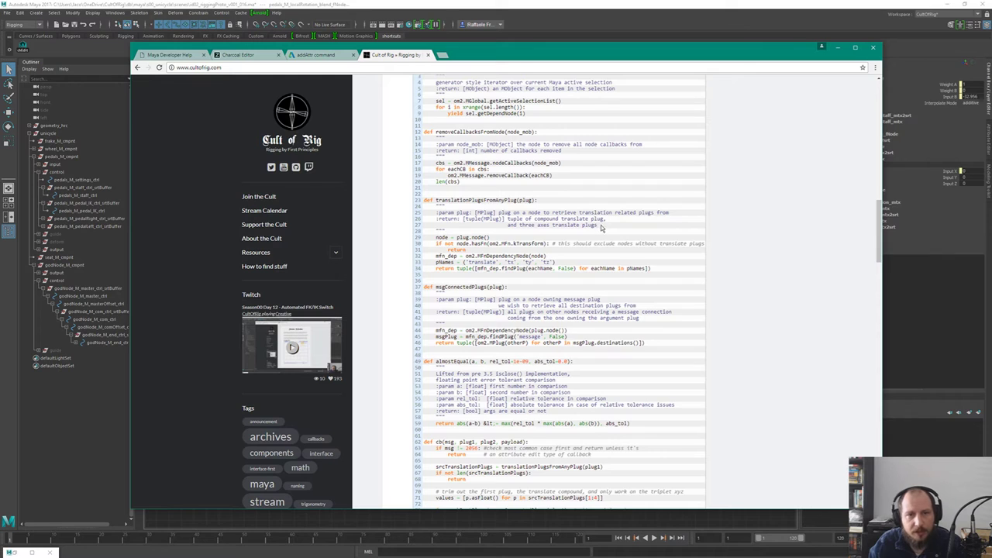
pyautogui.scroll(2, 617, 235)
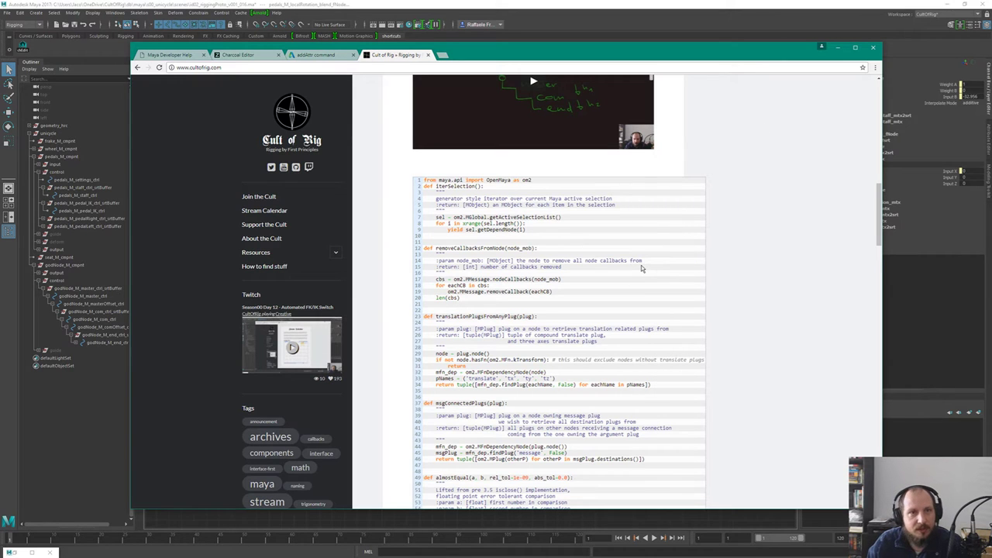
pyautogui.scroll(3, 713, 266)
pyautogui.scroll(4, 722, 267)
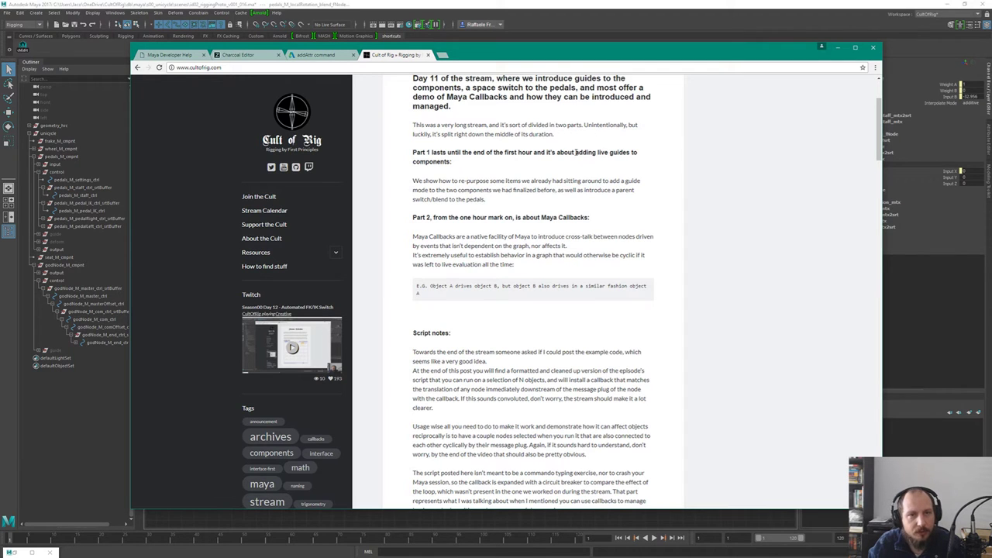
pyautogui.scroll(2, 575, 152)
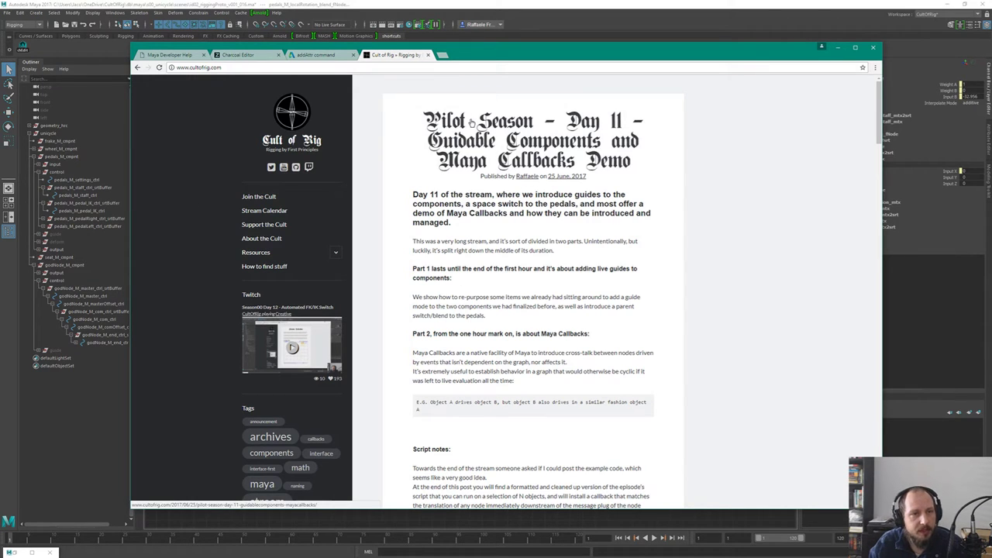
# Bring up the Charcoal Editor page, select its web address, and close the page
pyautogui.click(238, 56)
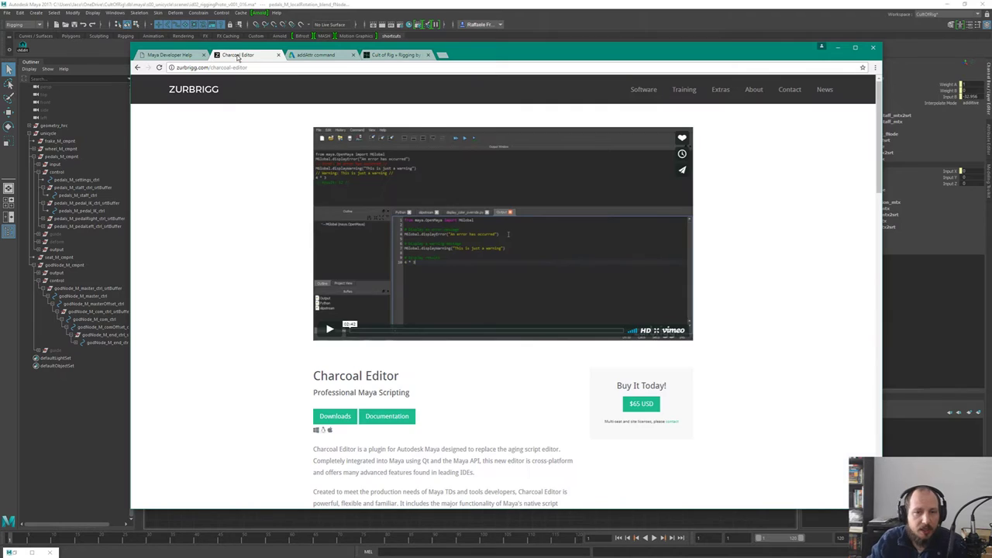
pyautogui.click(254, 69)
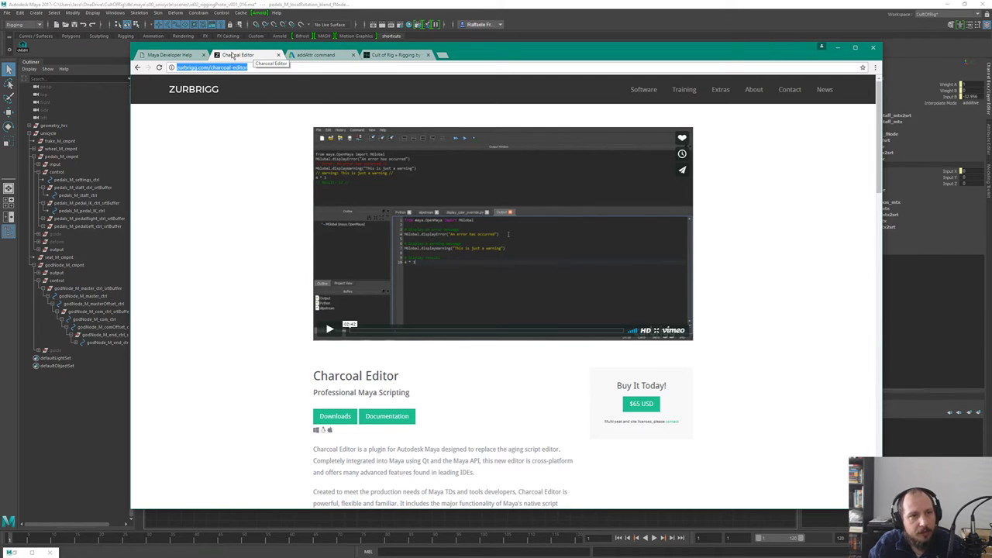
pyautogui.middleClick(232, 56)
# Expand Resources on the Cult of Rig site, close that page, and switch to Maya
pyautogui.click(321, 56)
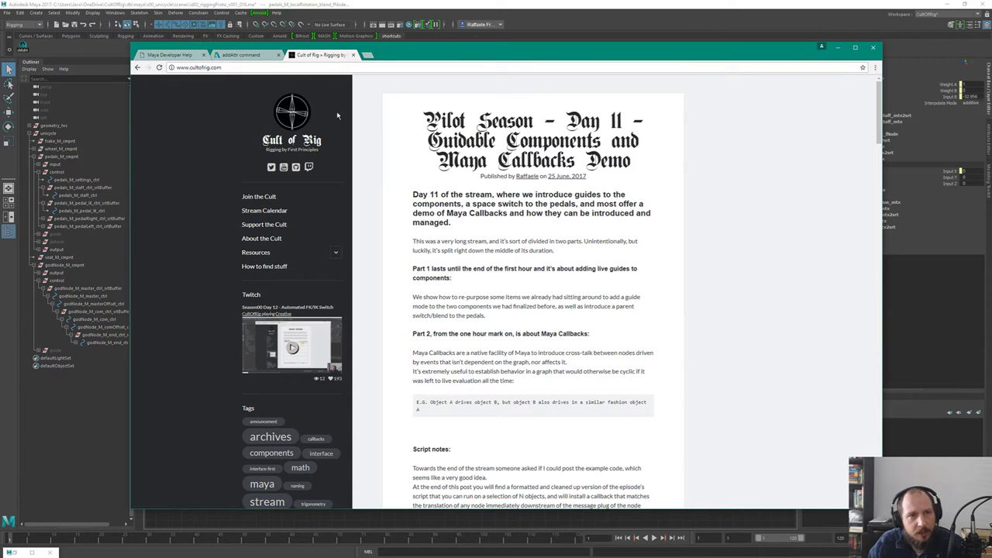
pyautogui.click(335, 253)
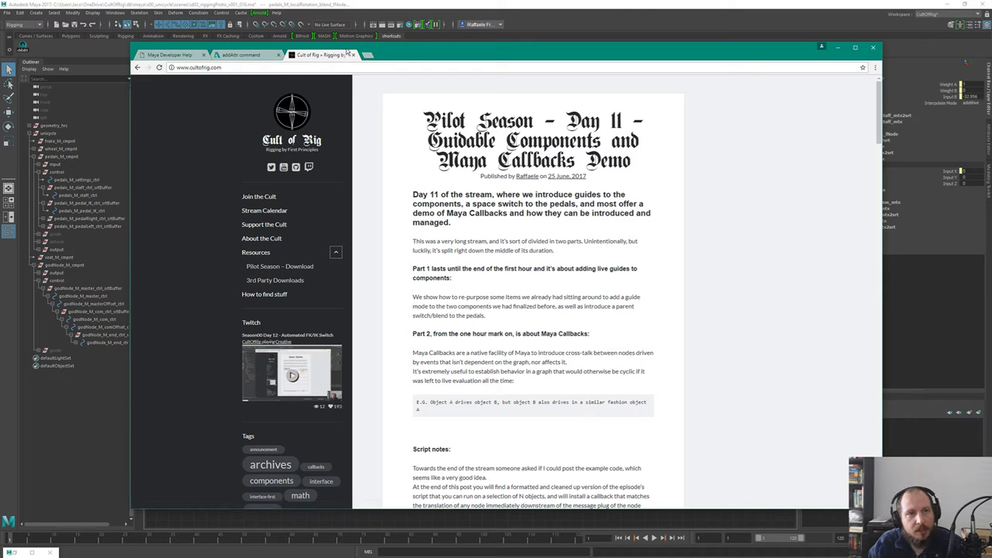
pyautogui.middleClick(306, 57)
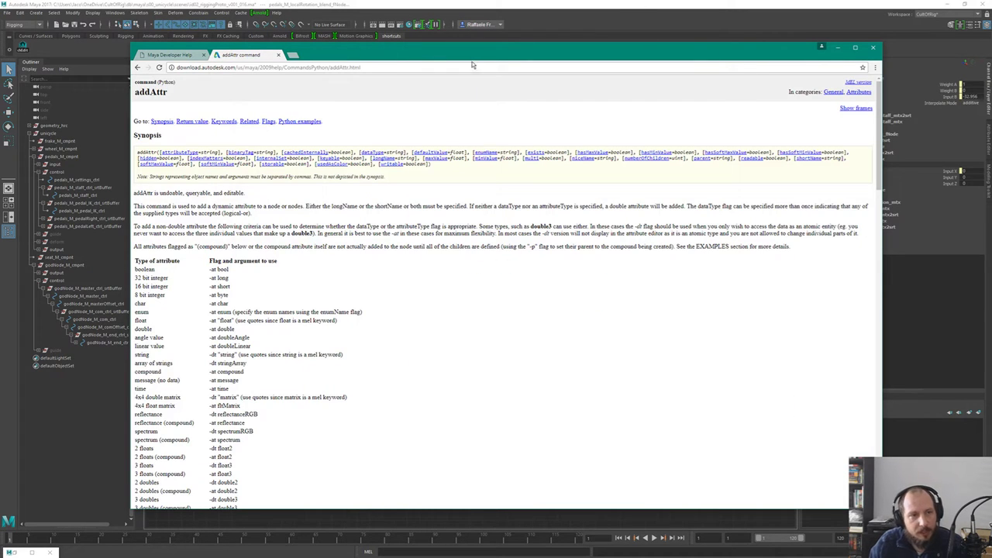
pyautogui.click(740, 4)
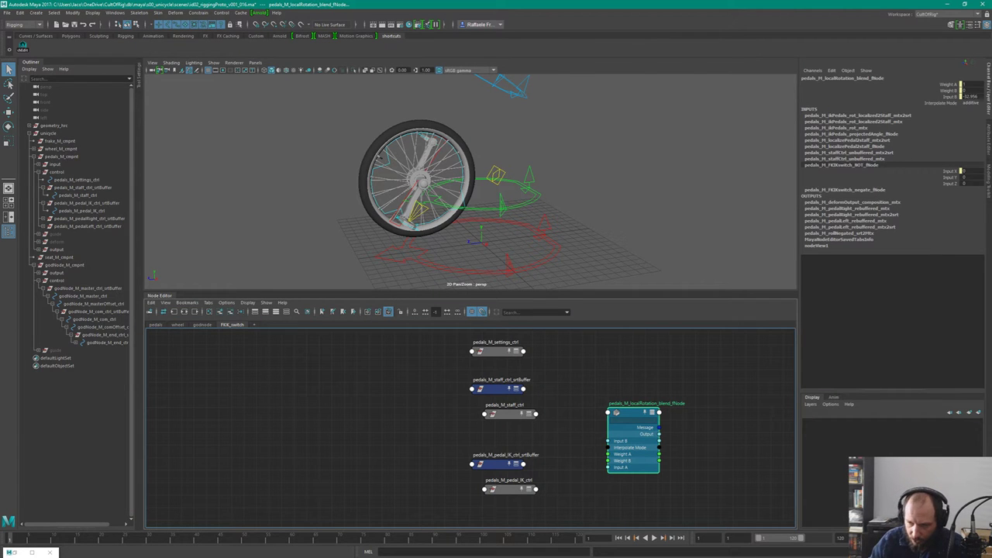
pyautogui.hotkey('alt', 'Tab')
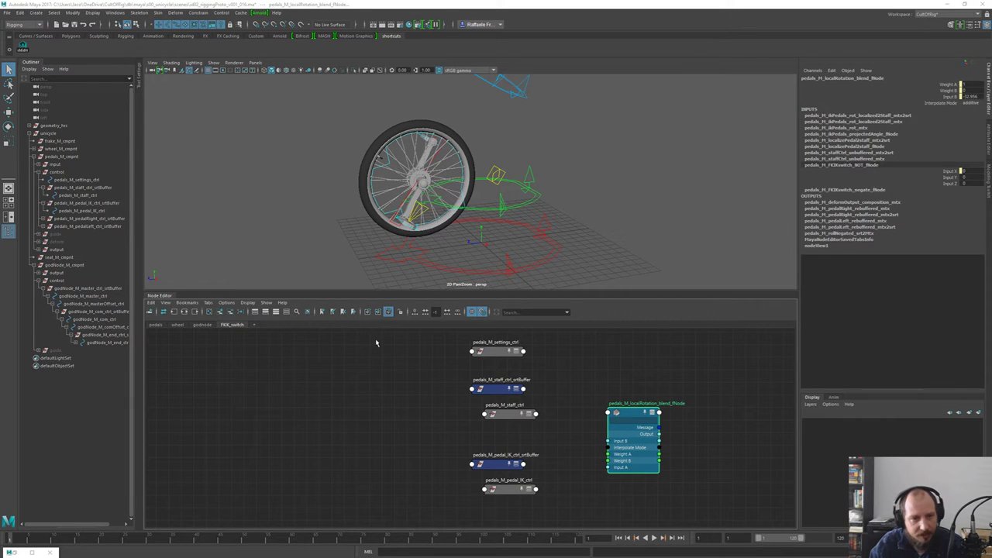
# Show the godNode graph in the Node Editor and examine the root-to-end switch nodes
pyautogui.click(204, 326)
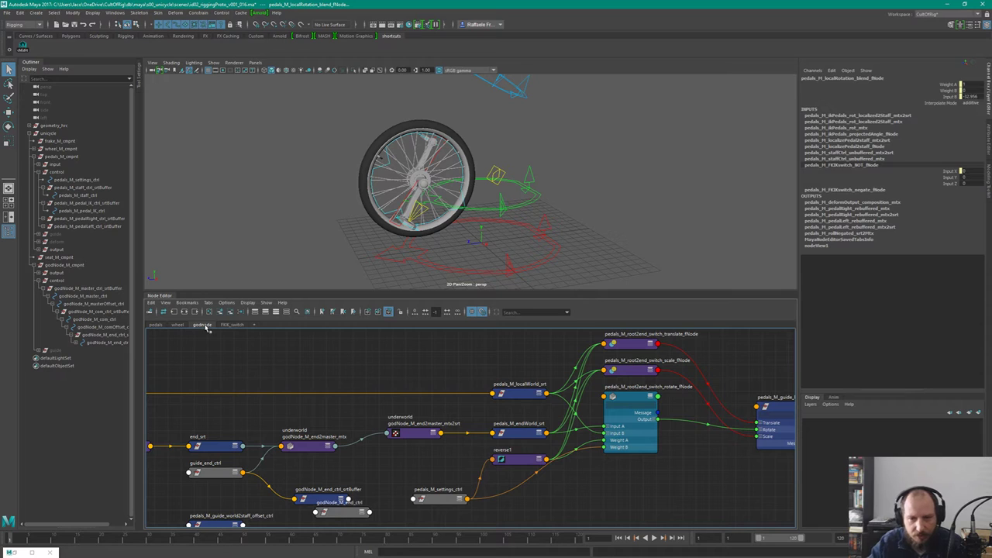
pyautogui.keyDown('alt'); pyautogui.moveTo(736, 418); pyautogui.dragTo(626, 433, button='middle'); pyautogui.keyUp('alt')
pyautogui.keyDown('alt'); pyautogui.moveTo(626, 433); pyautogui.dragTo(533, 372, button='right'); pyautogui.keyUp('alt')
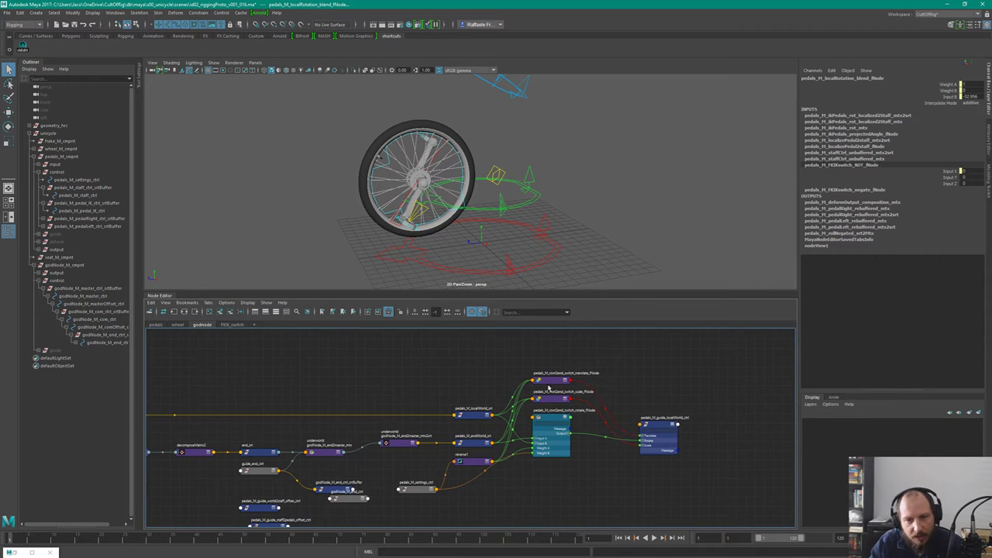
# Set Rotate X of godNode_M_end_ctrl to 0 and clear the selection
pyautogui.click(526, 92)
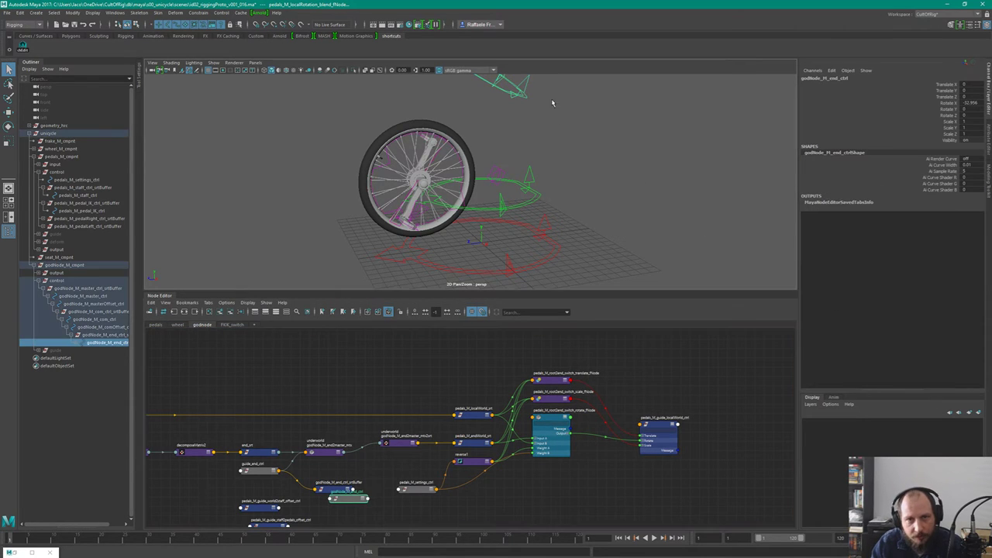
pyautogui.keyDown('alt'); pyautogui.moveTo(642, 193); pyautogui.dragTo(530, 217); pyautogui.keyUp('alt')
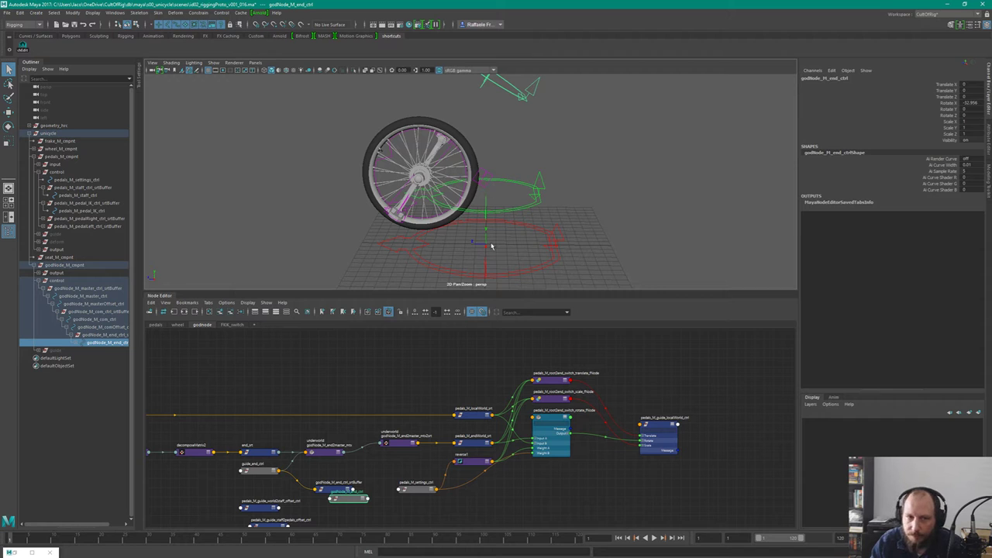
pyautogui.click(971, 103)
pyautogui.write('0')
pyautogui.press('Return')
pyautogui.click(606, 144)
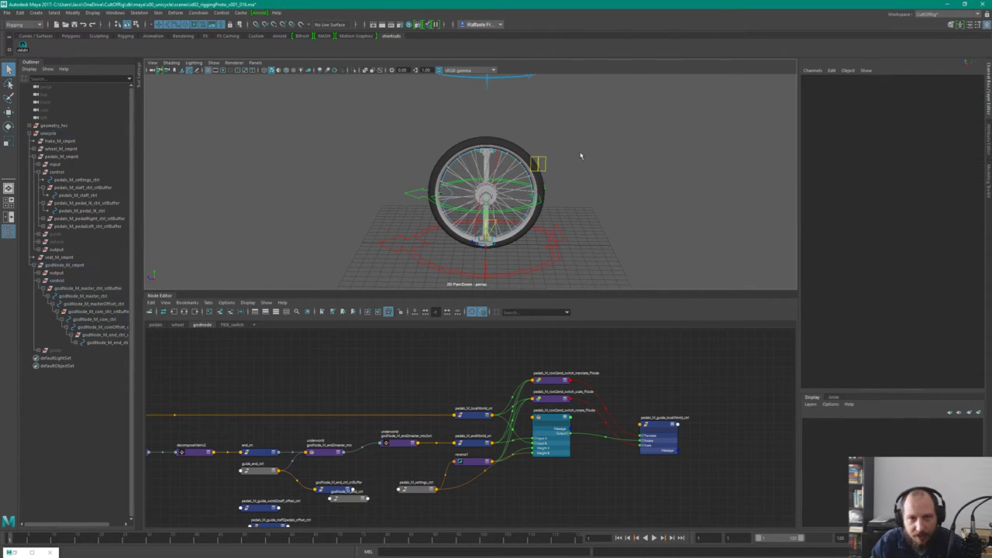
# Try the Root 2end Switch on pedals_M_settings_ctrl by turning it on and back off, and check the end control
pyautogui.keyDown('alt'); pyautogui.moveTo(581, 129); pyautogui.dragTo(513, 192); pyautogui.keyUp('alt')
pyautogui.click(511, 192)
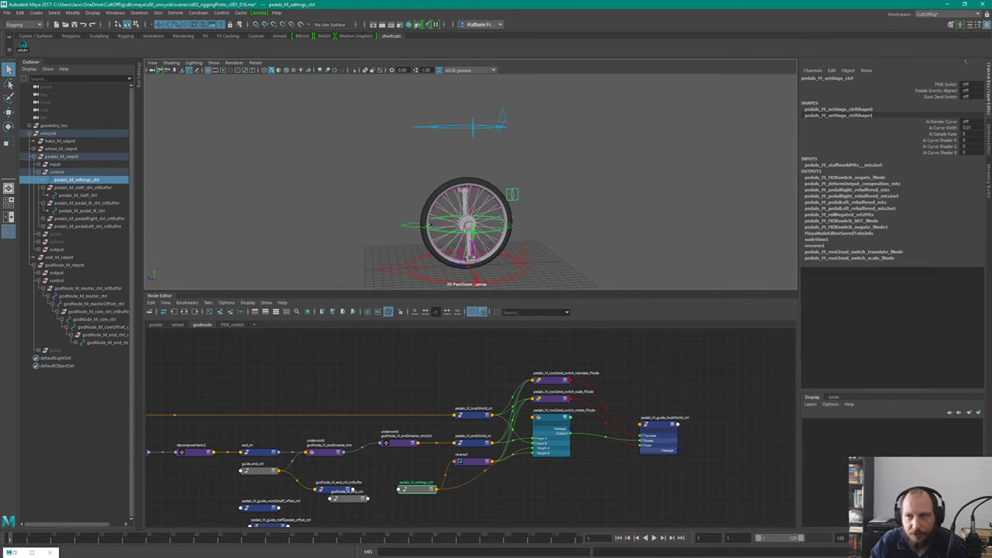
pyautogui.click(941, 97)
pyautogui.moveTo(533, 202); pyautogui.dragTo(637, 198, button='middle')
pyautogui.moveTo(538, 172); pyautogui.dragTo(412, 181, button='middle')
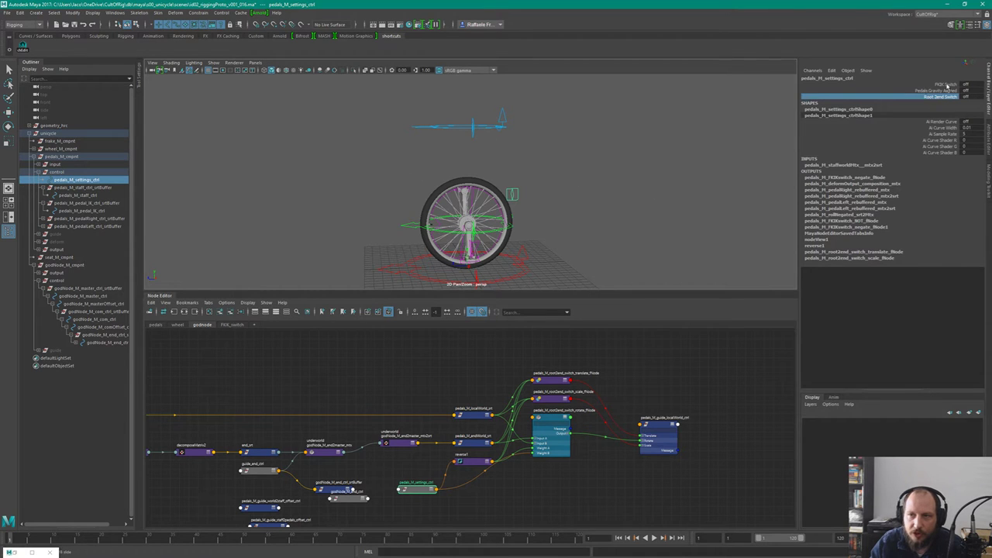
pyautogui.click(502, 116)
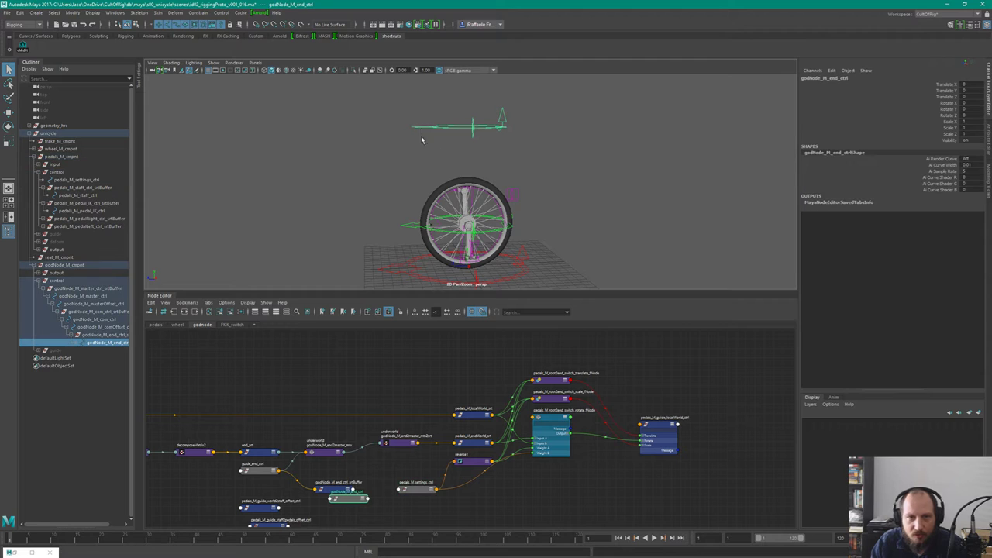
pyautogui.click(604, 162)
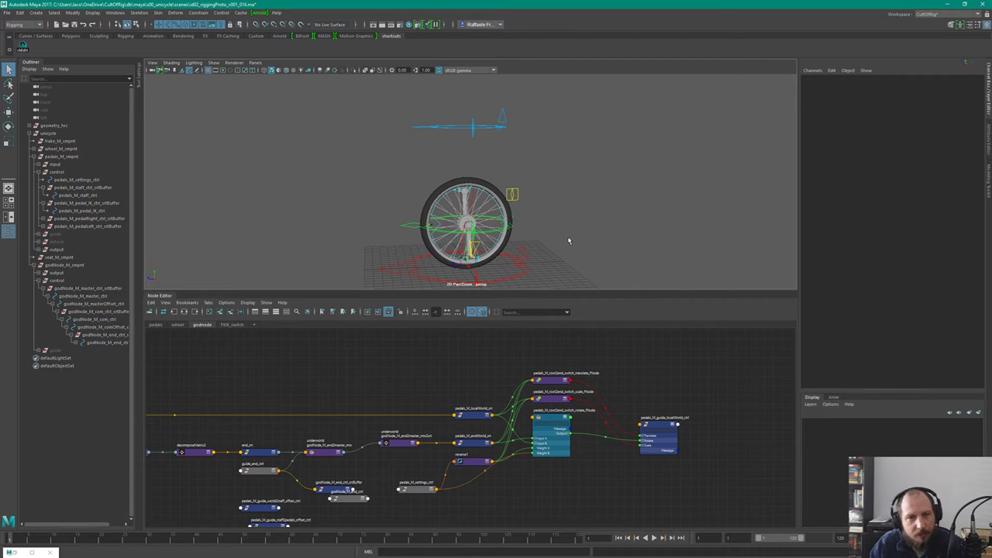
# Try moving pedals_M_pedal_IK_ctrl with the FKIK Switch off, and undo the move
pyautogui.keyDown('alt'); pyautogui.moveTo(527, 212); pyautogui.dragTo(527, 203, button='middle'); pyautogui.keyUp('alt')
pyautogui.keyDown('alt'); pyautogui.moveTo(566, 188); pyautogui.dragTo(563, 204, button='right'); pyautogui.keyUp('alt')
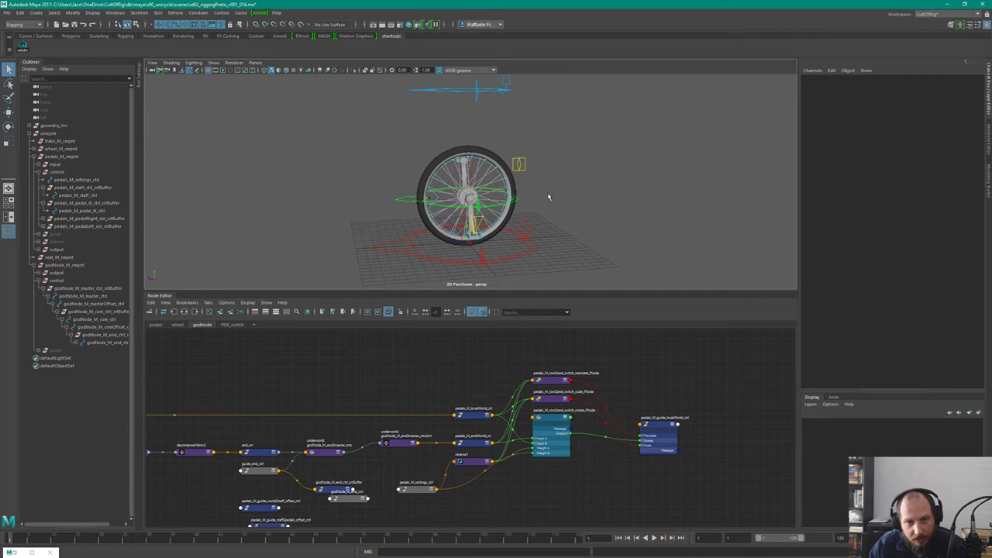
pyautogui.keyDown('alt'); pyautogui.moveTo(552, 187); pyautogui.dragTo(452, 250); pyautogui.keyUp('alt')
pyautogui.click(496, 233)
pyautogui.press('w')
pyautogui.hotkey('ctrl', 'z')
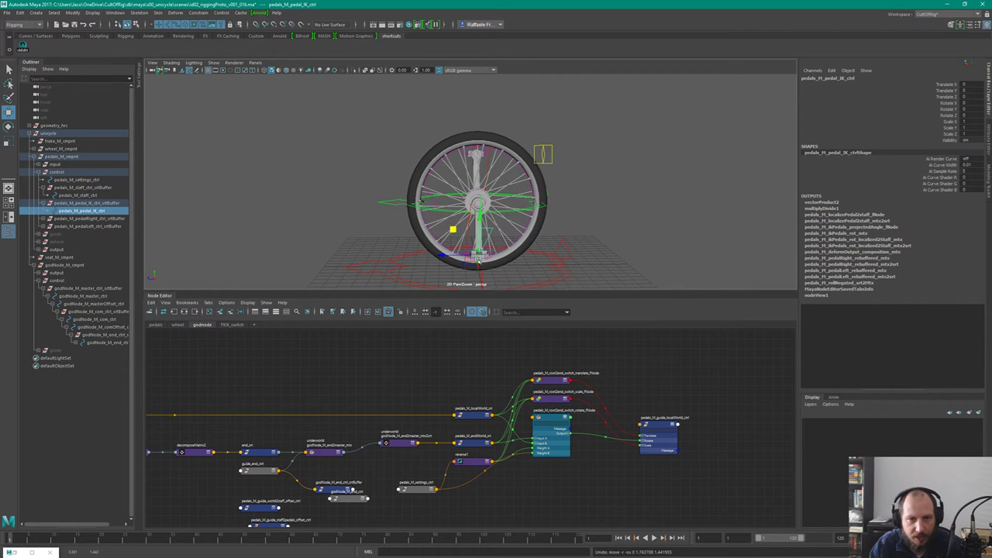
# Rotate pedals_M_staff_ctrl to about -56 degrees in Rotate X
pyautogui.keyDown('alt'); pyautogui.moveTo(419, 226); pyautogui.dragTo(487, 231); pyautogui.keyUp('alt')
pyautogui.keyDown('alt'); pyautogui.moveTo(560, 177); pyautogui.dragTo(518, 169); pyautogui.keyUp('alt')
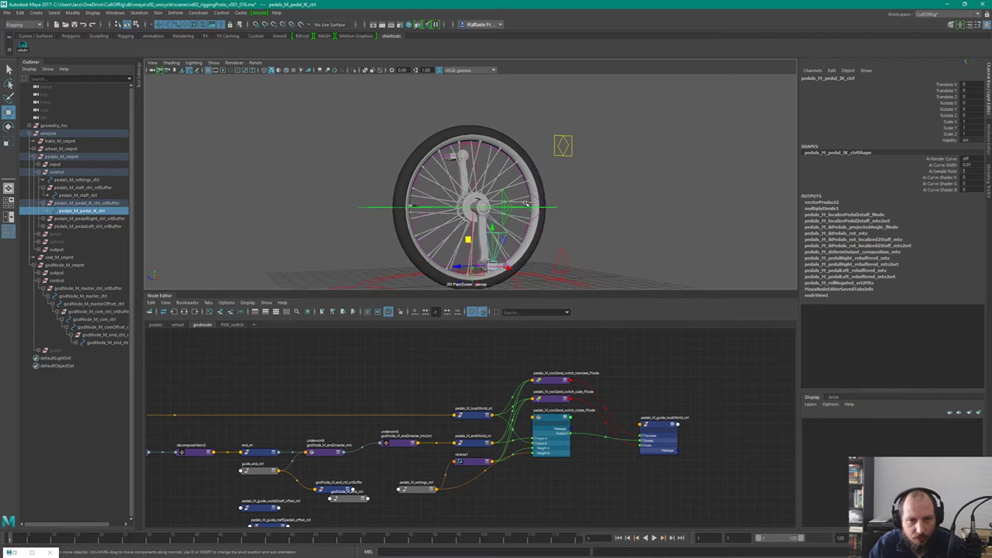
pyautogui.keyDown('alt'); pyautogui.moveTo(563, 226); pyautogui.dragTo(569, 183, button='middle'); pyautogui.keyUp('alt')
pyautogui.scroll(1, 569, 184)
pyautogui.click(486, 212)
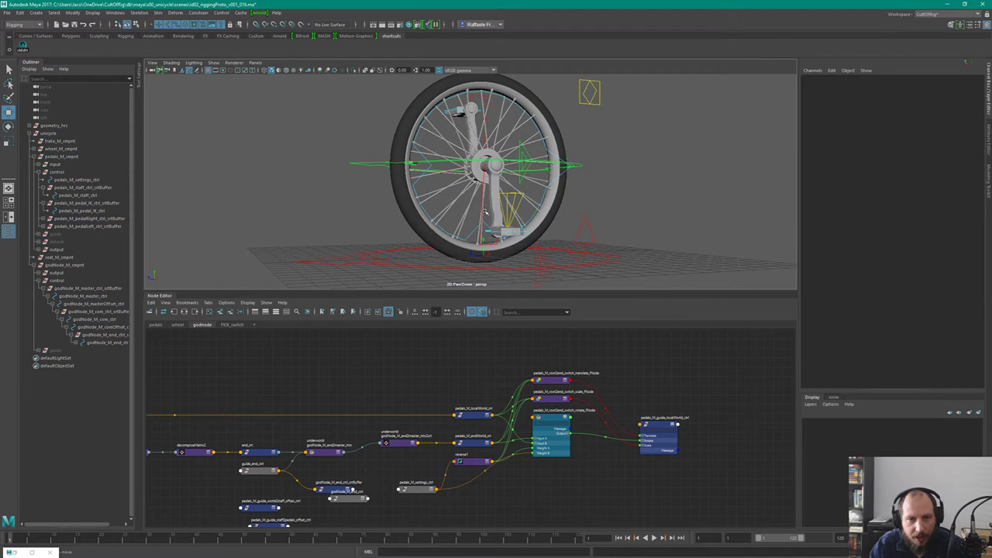
pyautogui.click(480, 209)
pyautogui.press('e')
pyautogui.moveTo(503, 140); pyautogui.dragTo(484, 102)
pyautogui.keyDown('alt'); pyautogui.moveTo(571, 165); pyautogui.dragTo(596, 179); pyautogui.keyUp('alt')
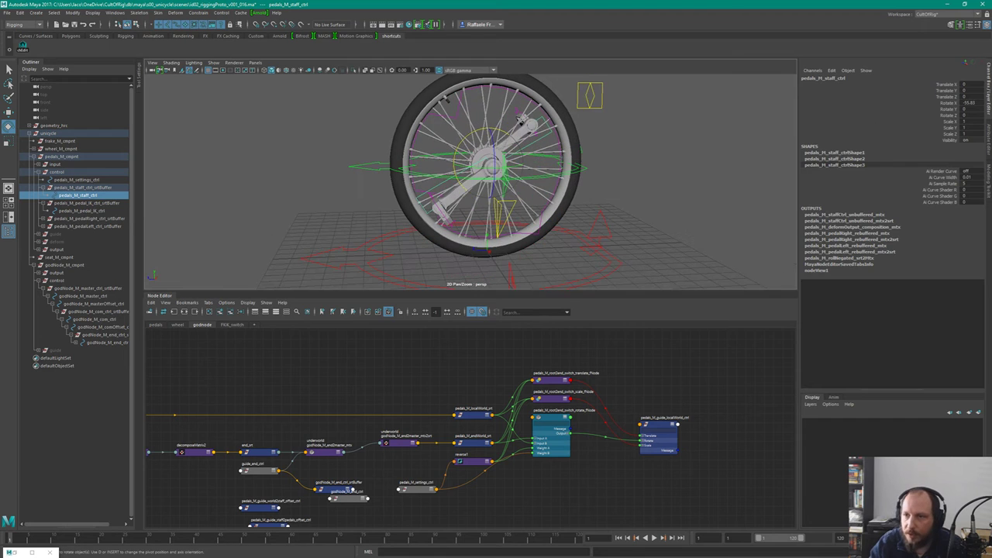
# Compare the IK and staff controls, and turn on the FKIK Switch on pedals_M_settings_ctrl
pyautogui.click(516, 203)
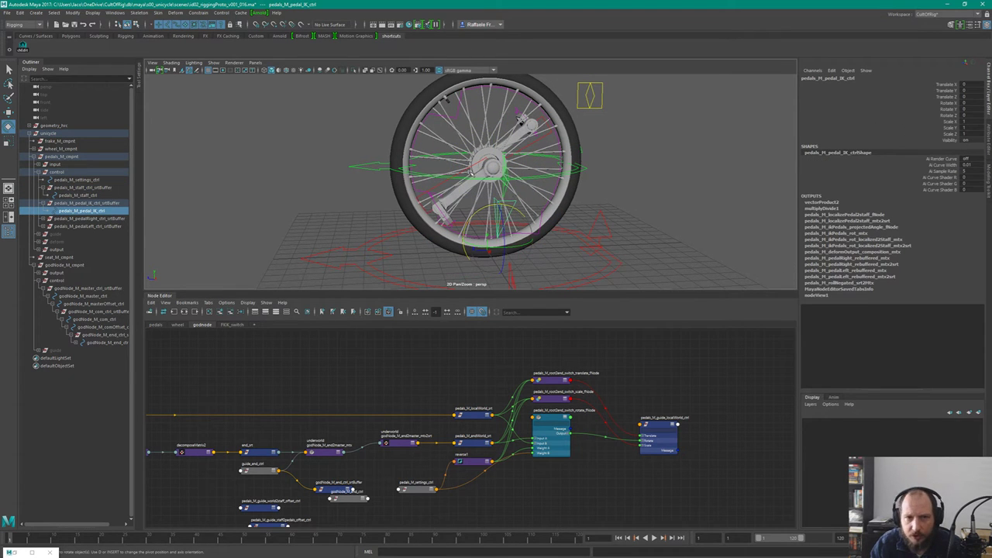
pyautogui.click(456, 179)
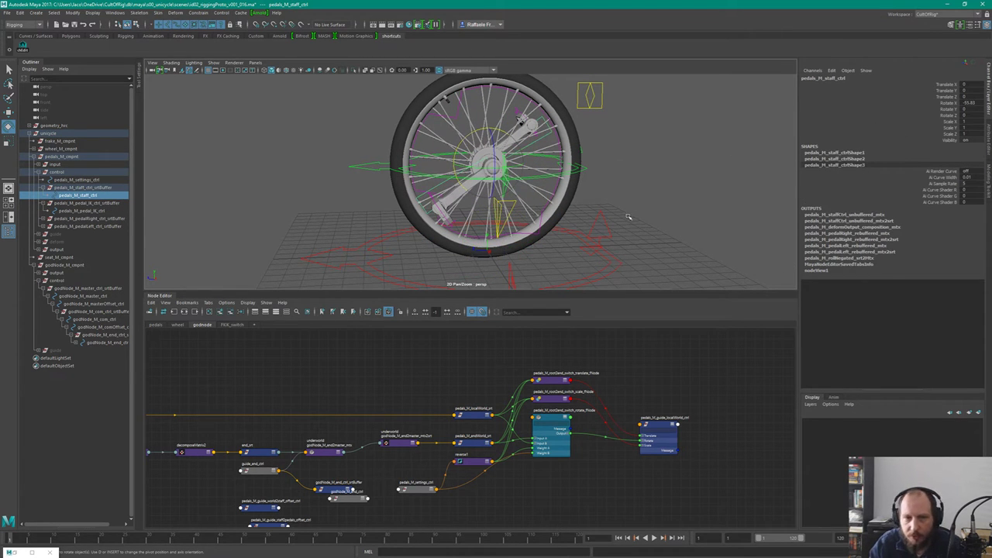
pyautogui.click(591, 93)
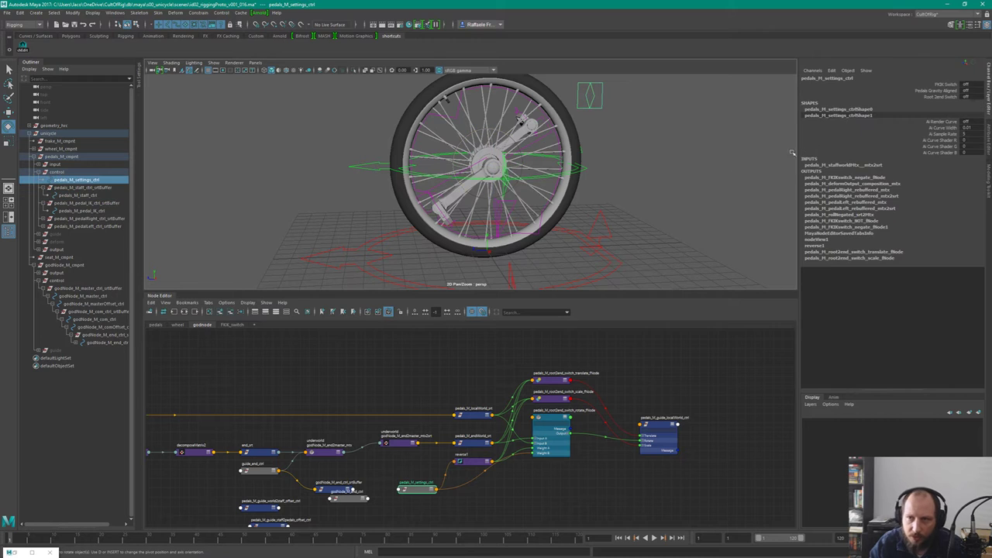
pyautogui.click(947, 92)
pyautogui.click(945, 84)
pyautogui.moveTo(578, 176); pyautogui.dragTo(689, 193, button='middle')
# Move pedals_M_pedal_IK_ctrl to about 0.44 in Translate Y and -3.64 in Translate Z to swing the pedals
pyautogui.click(511, 204)
pyautogui.keyDown('alt'); pyautogui.moveTo(565, 215); pyautogui.dragTo(555, 214); pyautogui.keyUp('alt')
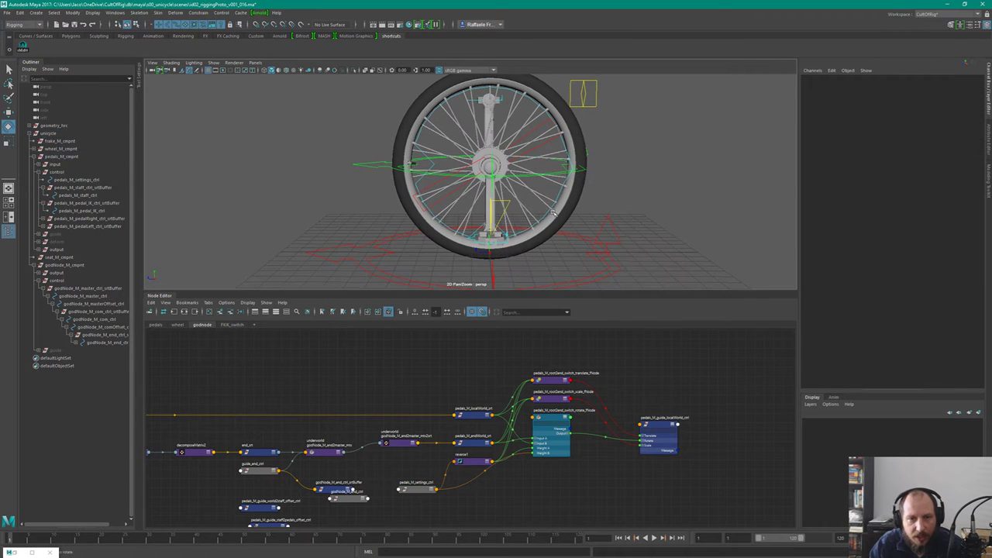
pyautogui.click(501, 202)
pyautogui.press('w')
pyautogui.moveTo(489, 235); pyautogui.dragTo(595, 209)
pyautogui.keyDown('alt'); pyautogui.moveTo(620, 176); pyautogui.dragTo(665, 169); pyautogui.keyUp('alt')
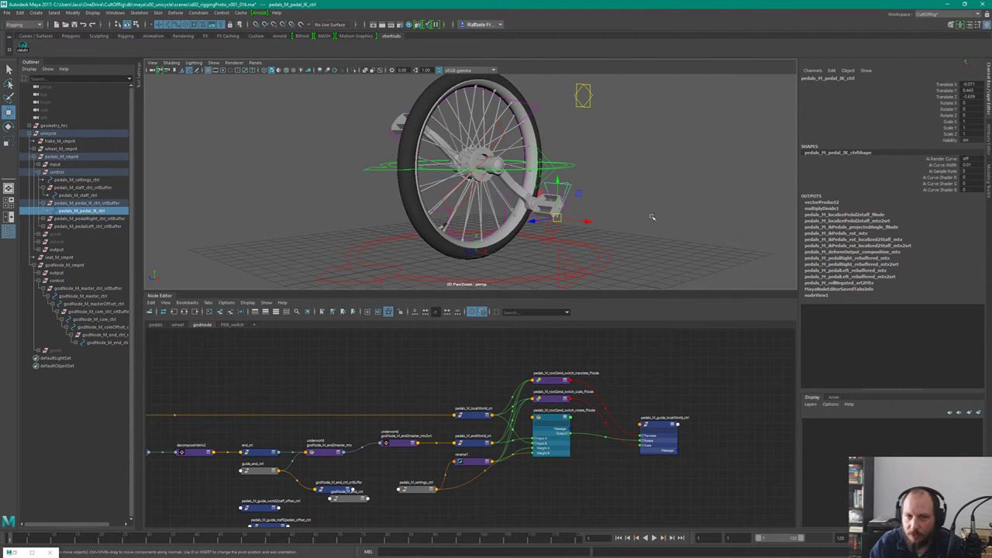
pyautogui.keyDown('alt'); pyautogui.moveTo(671, 180); pyautogui.dragTo(621, 176); pyautogui.keyUp('alt')
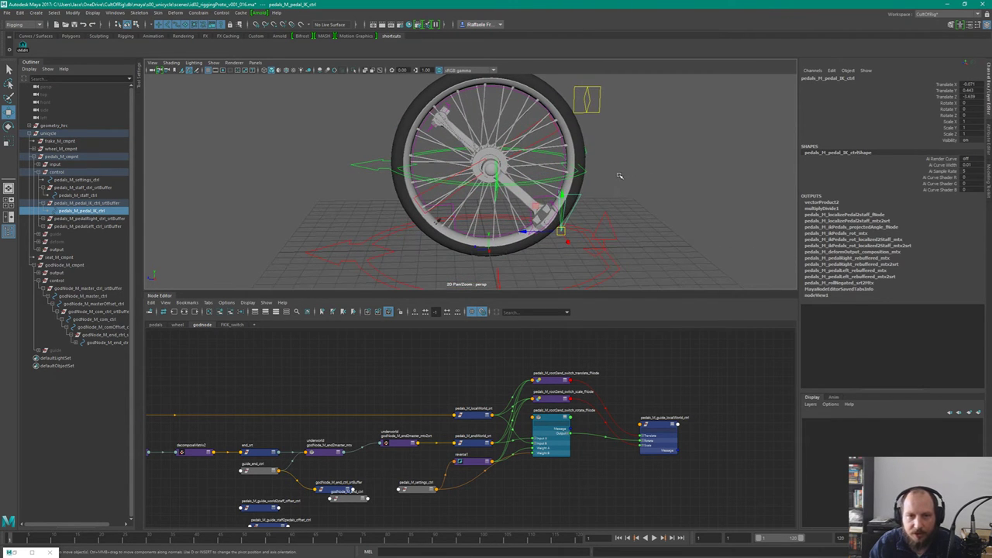
# Select pedals_M_staff_ctrl to compare its rotation with the IK-driven pedals
pyautogui.click(665, 207)
pyautogui.click(460, 175)
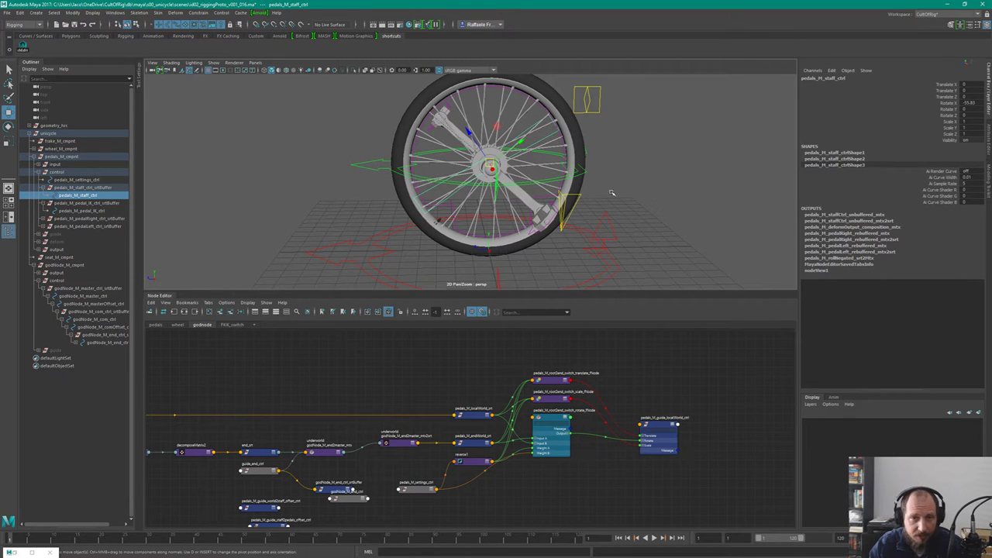
pyautogui.keyDown('alt'); pyautogui.moveTo(613, 173); pyautogui.dragTo(623, 161); pyautogui.keyUp('alt')
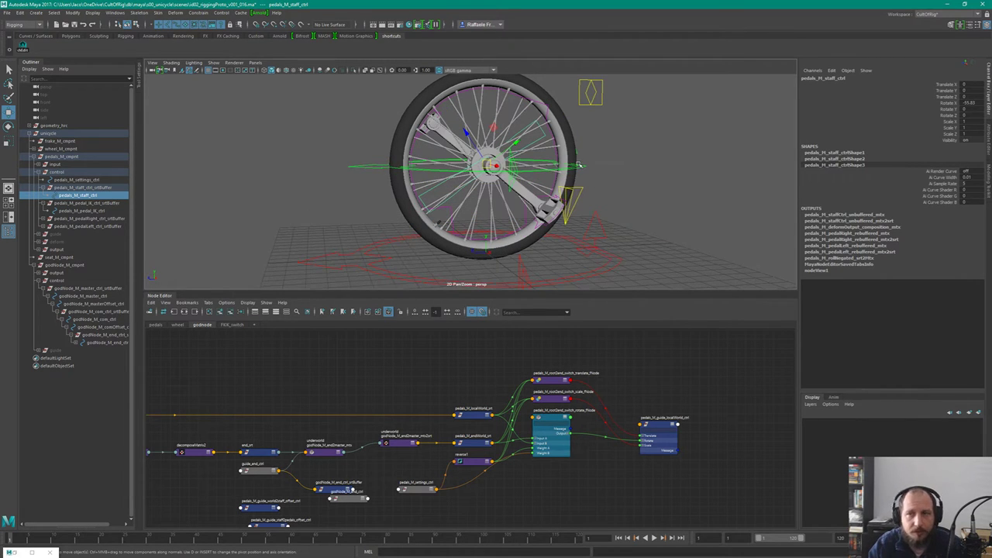